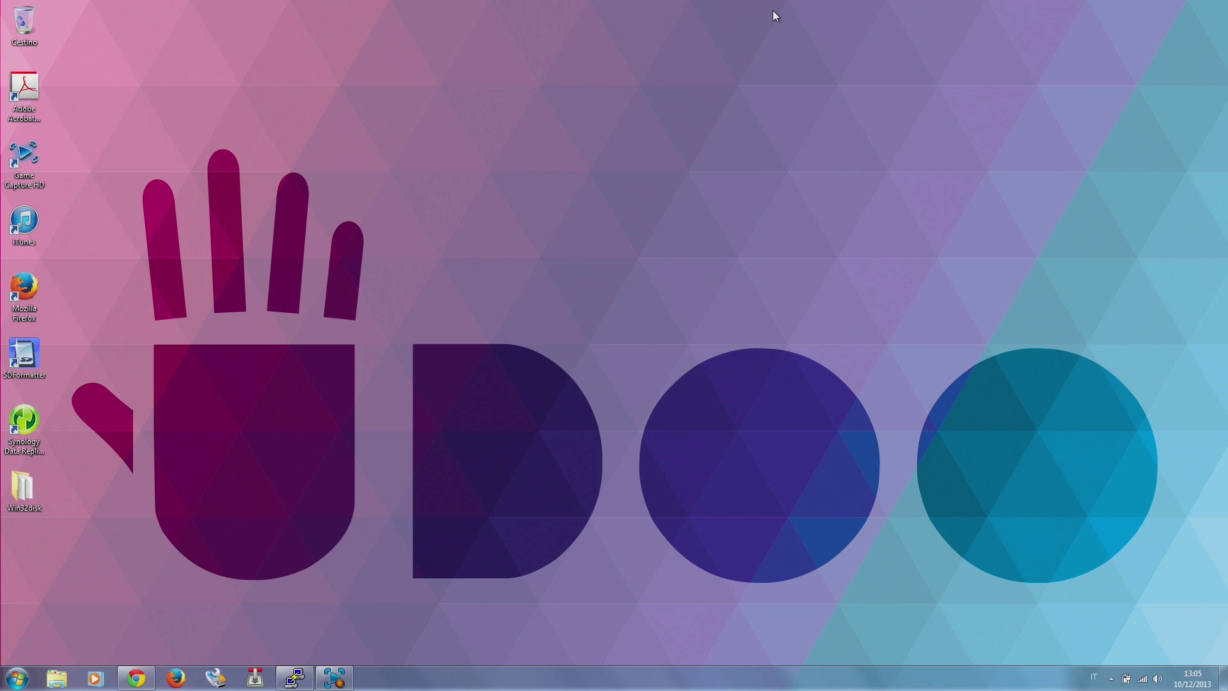
- Restore the PuTTY root session window from the taskbar
click(291, 683)
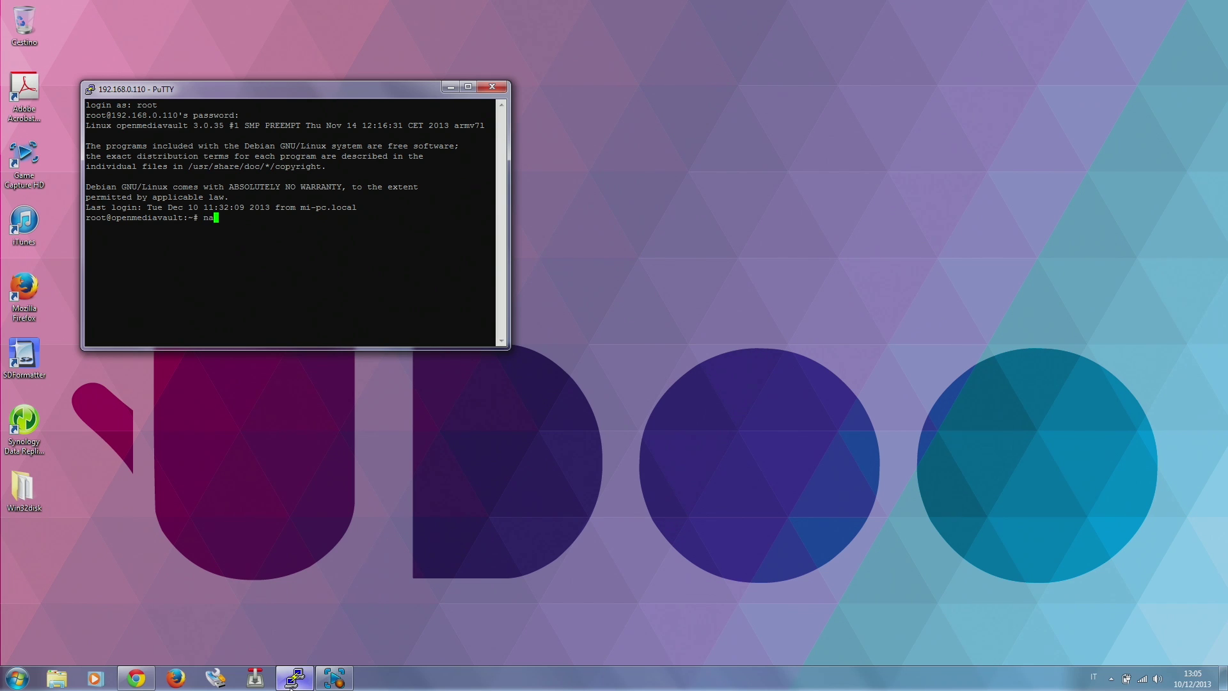
- Open /etc/rc.local in nano and maximize the PuTTY window
text(no /etc/rc.local)
key(Return)
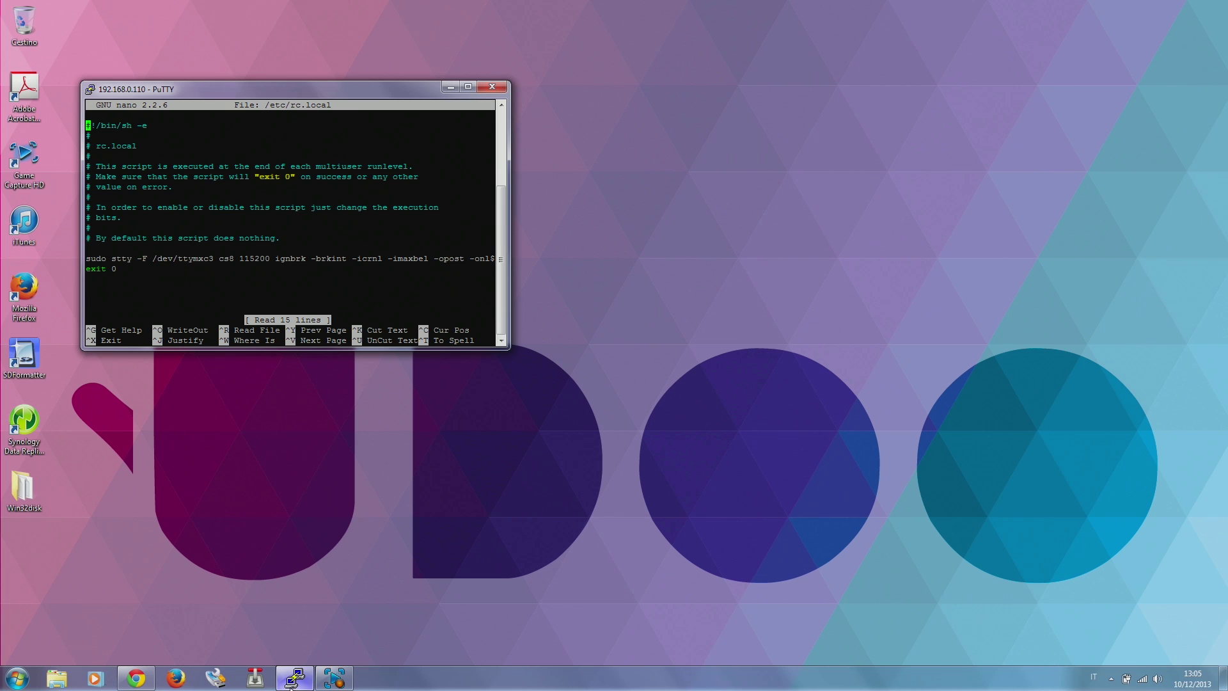
click(469, 86)
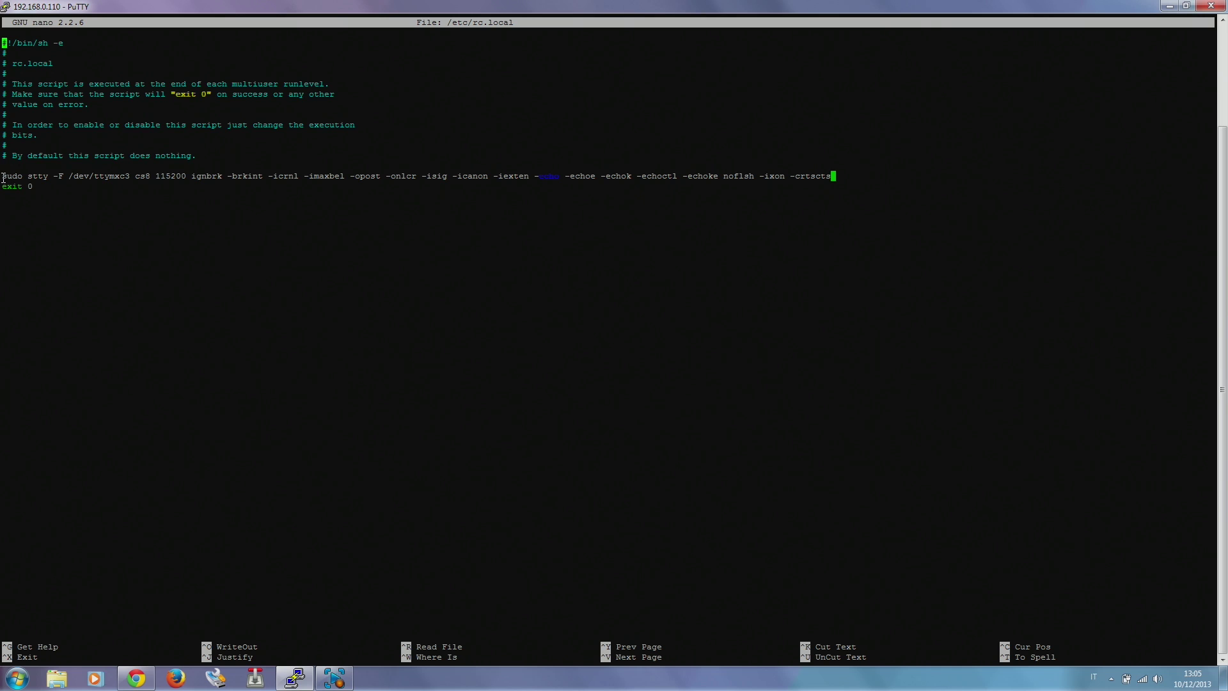
- Review the stty line for /dev/ttymxc3 at 115200 baud, then exit nano
drag(2, 174, 954, 177)
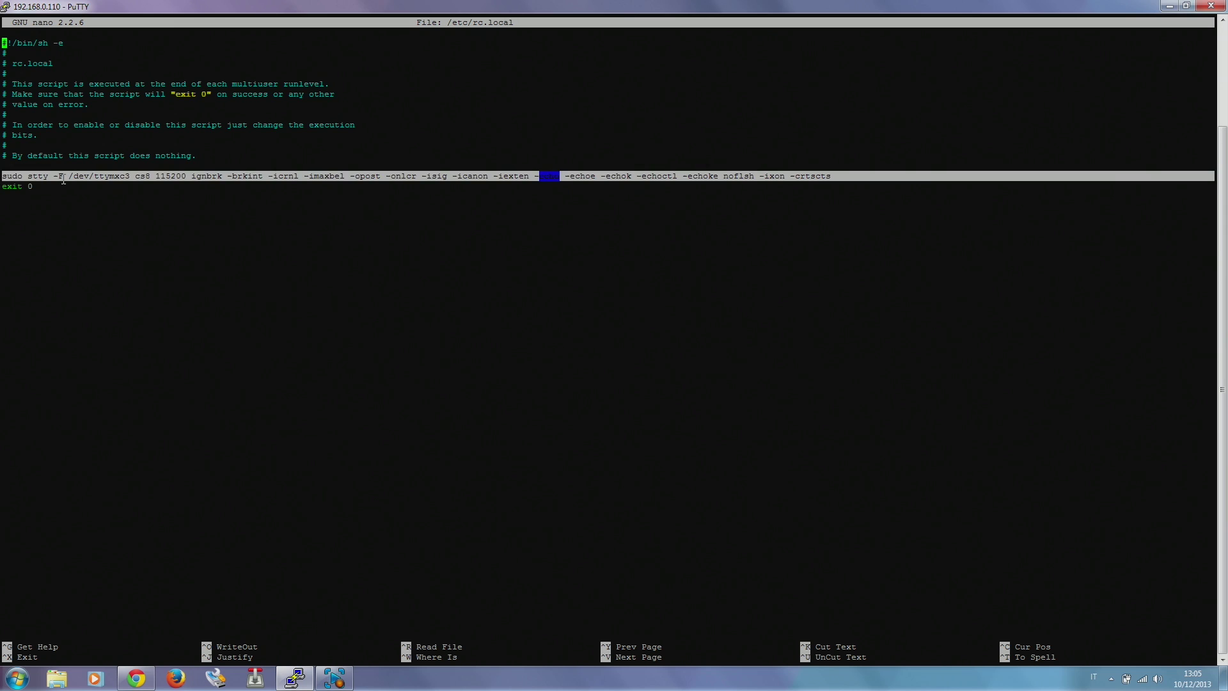
click(70, 175)
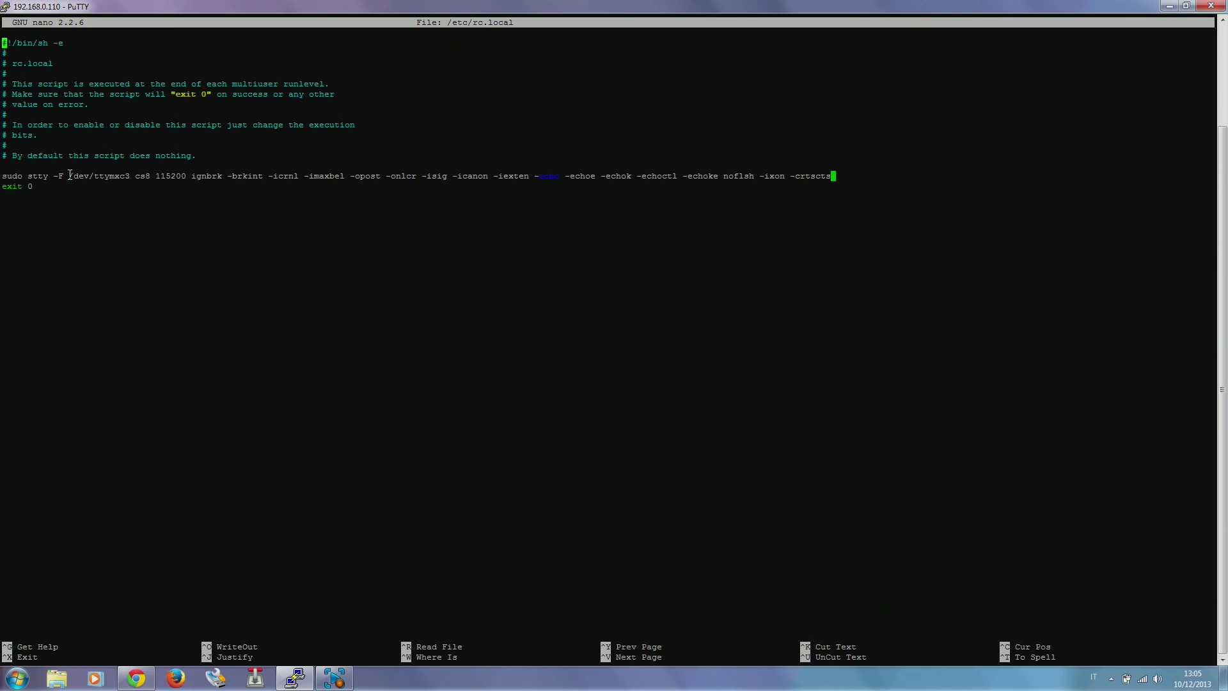
triple_click(70, 174)
drag(69, 176, 128, 176)
drag(157, 176, 185, 174)
key(ctrl+x)
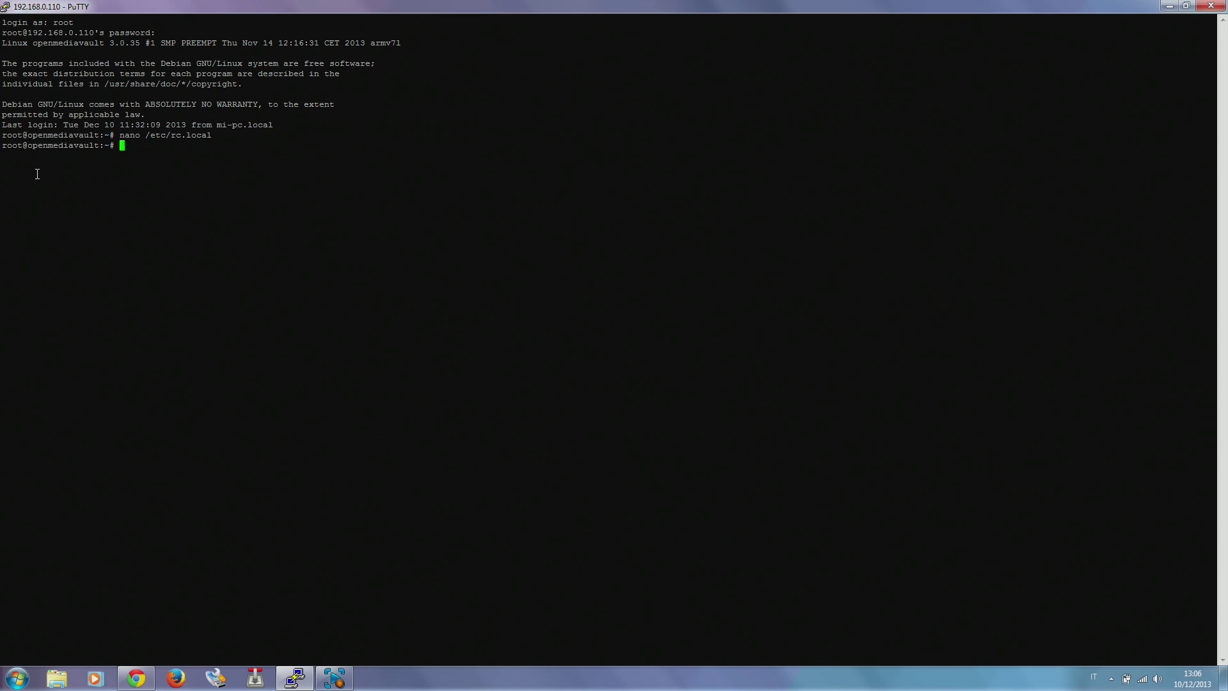
- Go to /bazinga, list bazinga.sh and bazinga.wav, and open bazinga.sh in nano
text(cd /)
key(Return)
text(mkdir bazinga)
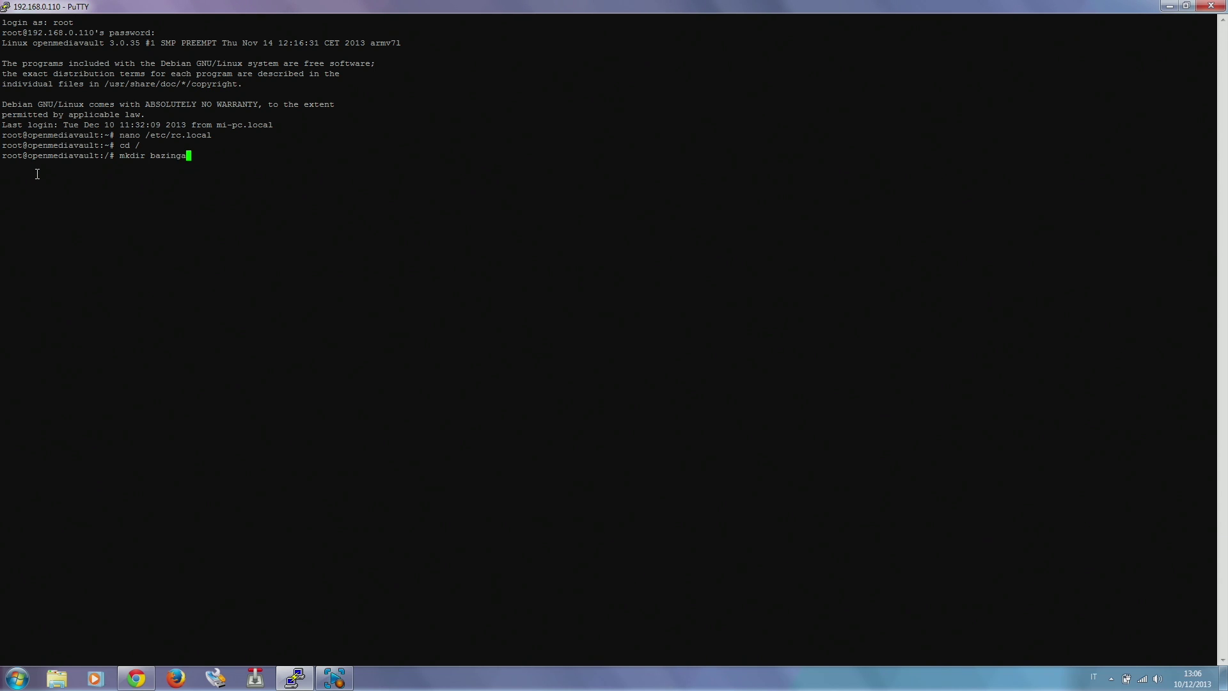
key(BackSpace)
key(BackSpace)
key(BackSpace)
key(BackSpace)
key(BackSpace)
key(BackSpace)
key(BackSpace)
key(BackSpace)
key(BackSpace)
key(BackSpace)
key(BackSpace)
key(BackSpace)
key(BackSpace)
text(cd bazinga)
key(Return)
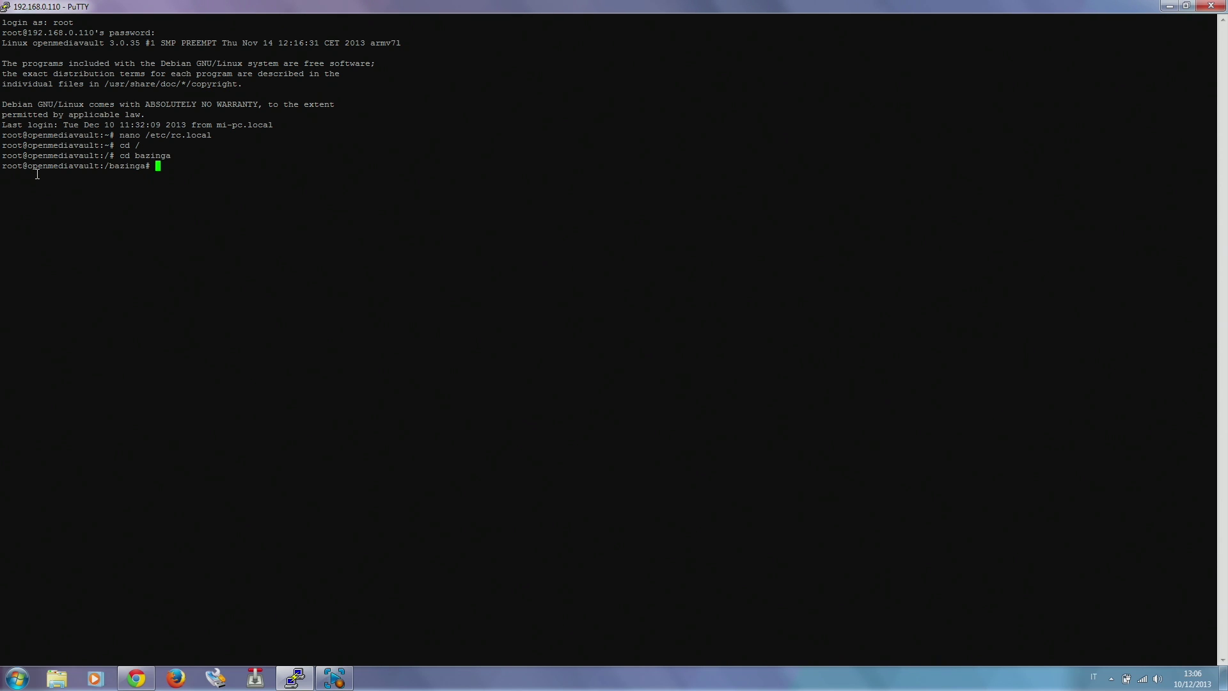
text(ls)
key(Return)
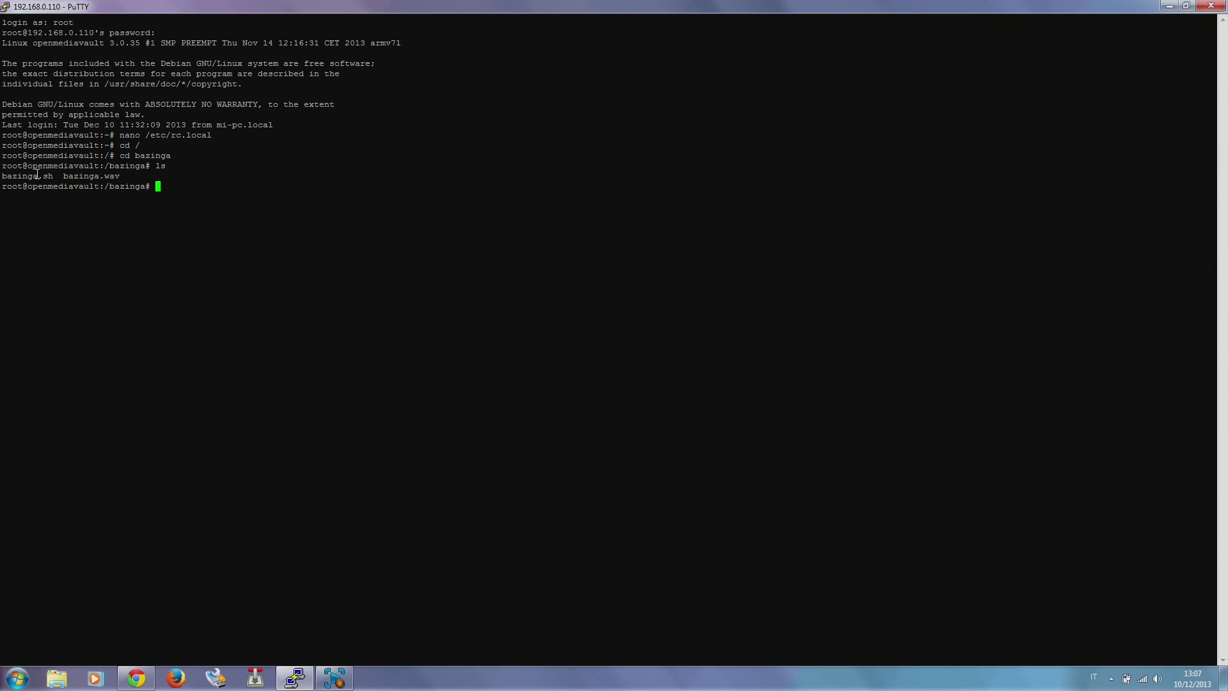
text(nano bazinga.sh)
key(Return)
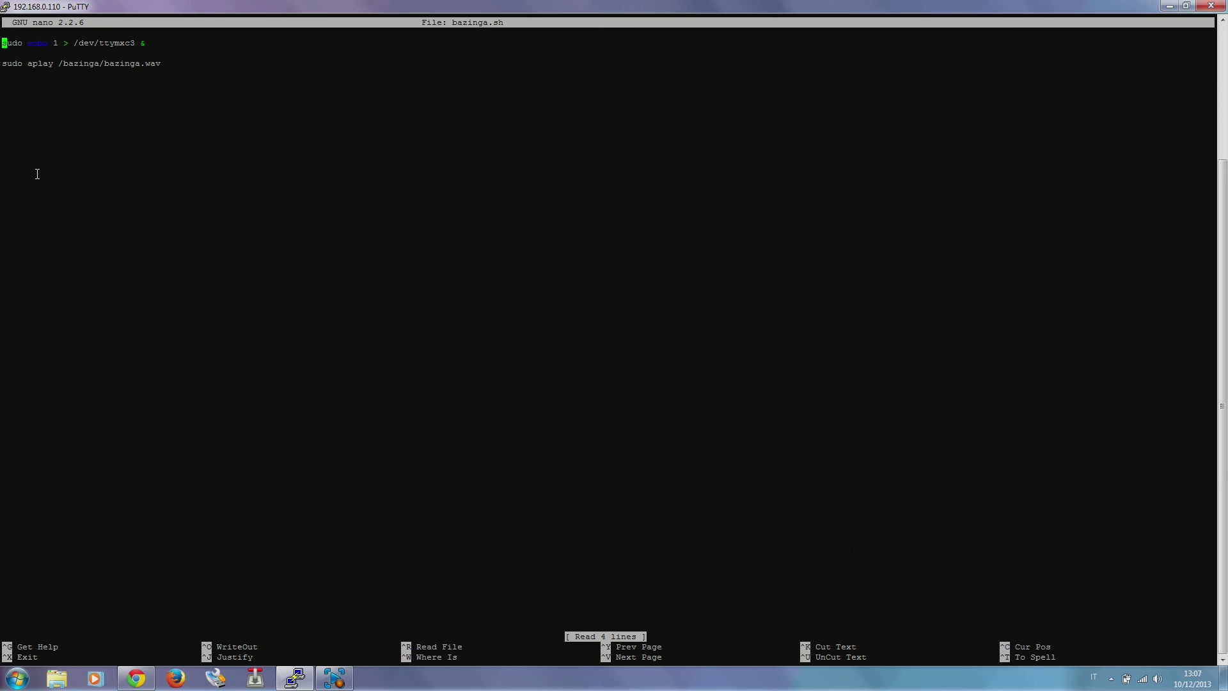
- Exit nano, leaving bazinga.sh unchanged
key(ctrl+x)
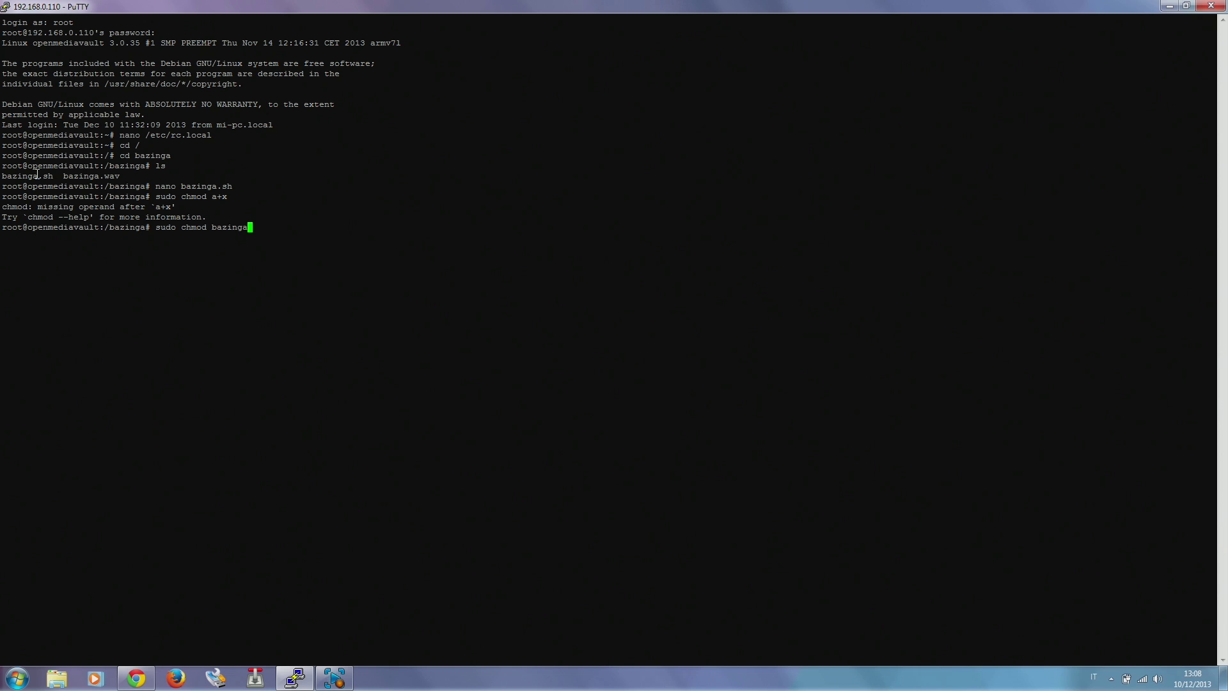
- Run 'sudo chmod a+x bazinga.sh', then begin a sudo nano command under /etc/
text(.sh)
key(Left)
key(Left)
key(Left)
key(Left)
key(Left)
key(Left)
key(Left)
key(Left)
key(Left)
key(Left)
key(Left)
key(Left)
text(a+x)
key(Return)
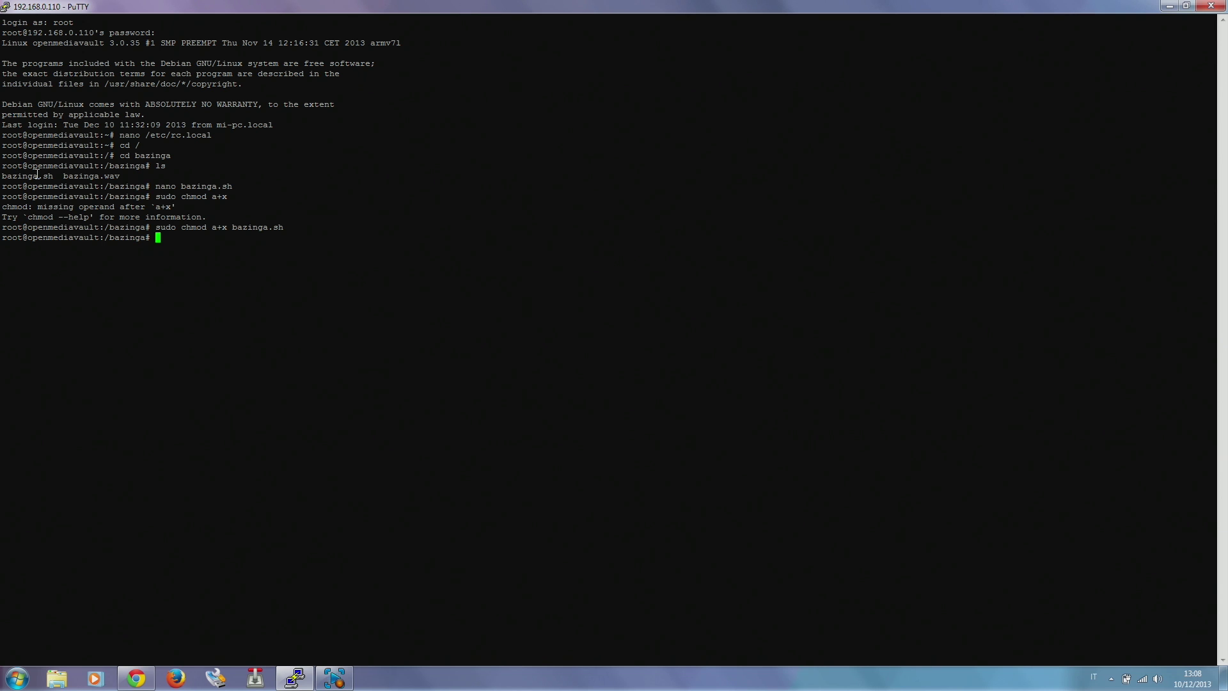
text(sudo nano /etc/)
text(init.d/transmi)
key(Tab)
key(Return)
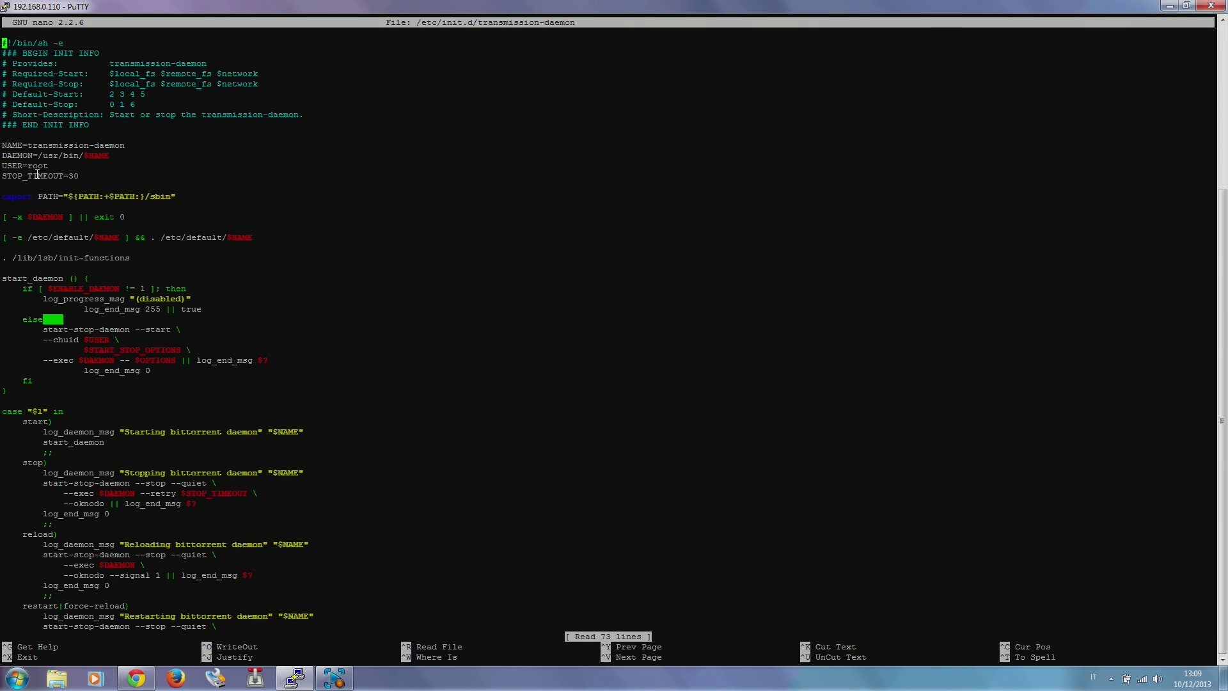
key(Down)
key(Down)
key(Down)
key(Down)
key(Down)
key(Down)
key(Down)
key(Down)
key(Down)
key(Down)
key(Down)
key(Down)
key(Right)
key(Right)
key(Right)
key(Right)
key(Right)
key(Right)
key(Right)
key(Right)
key(Right)
key(ctrl+x)
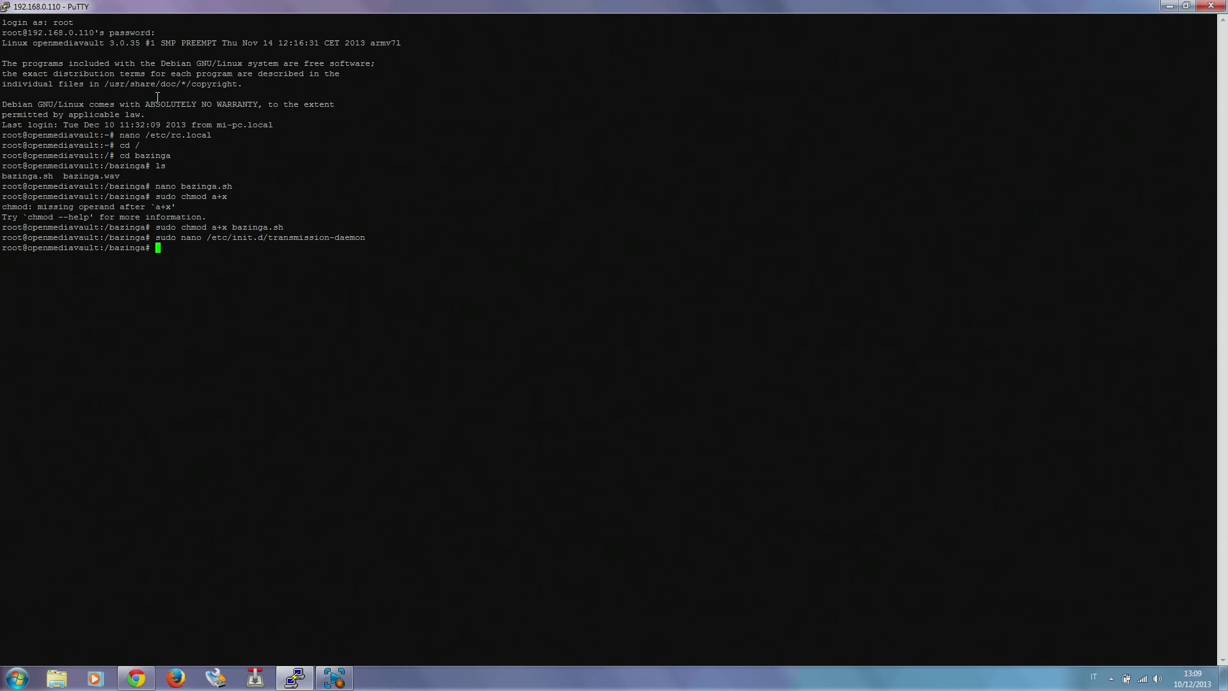
click(136, 678)
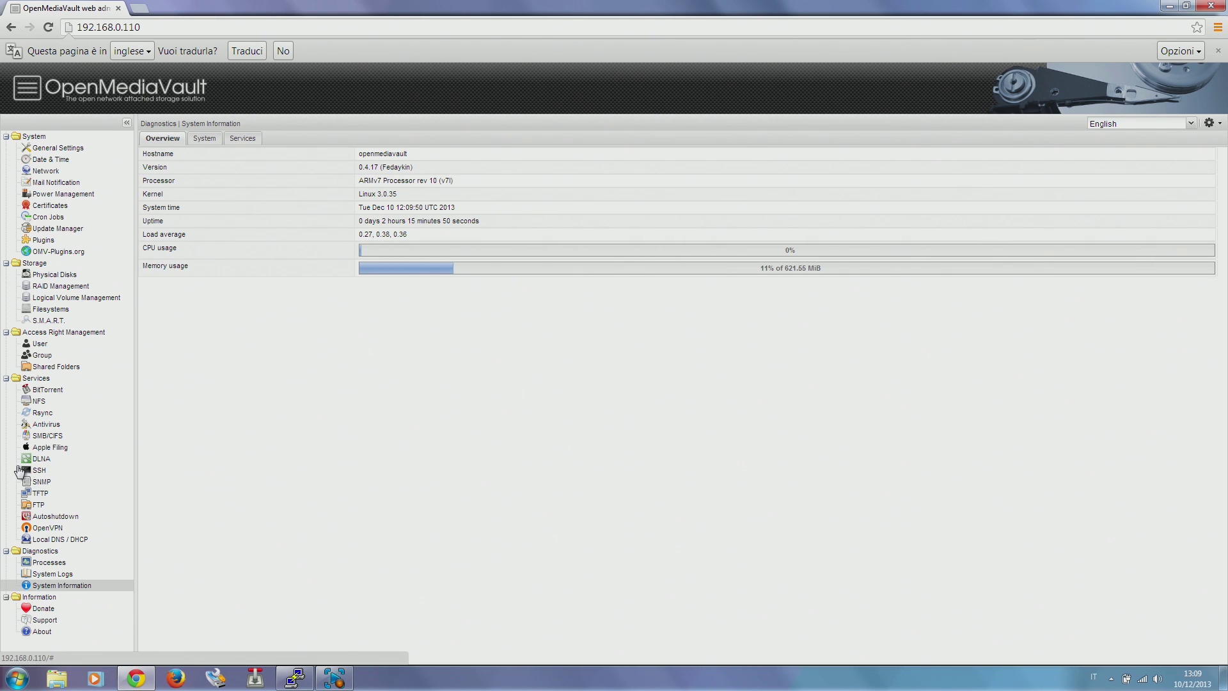
- In the BitTorrent server settings, confirm completion script /bazinga/bazinga.sh and save with OK
click(47, 390)
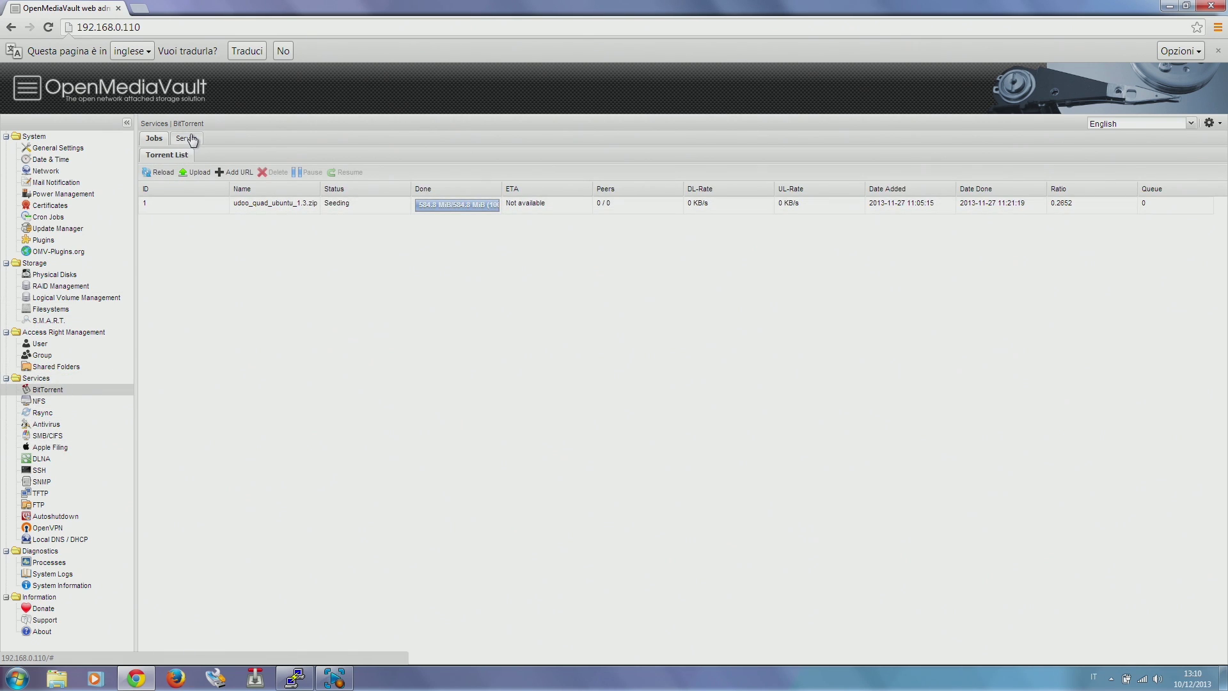
click(189, 138)
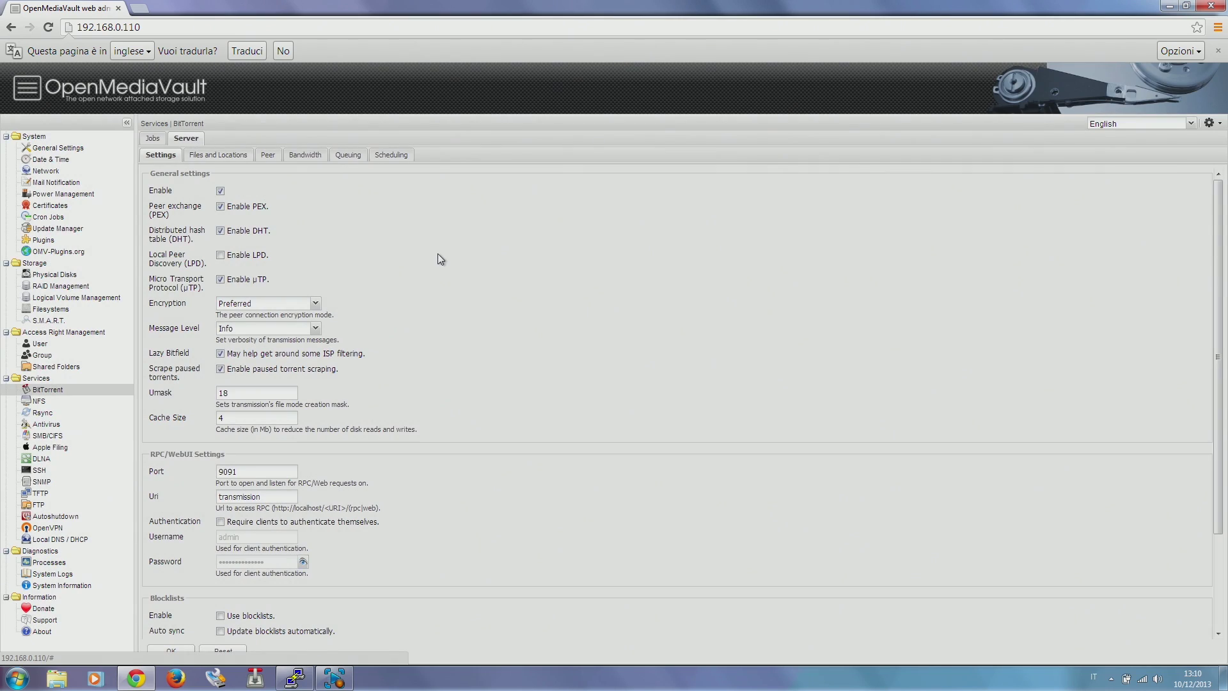
scroll(440, 254, down, 2)
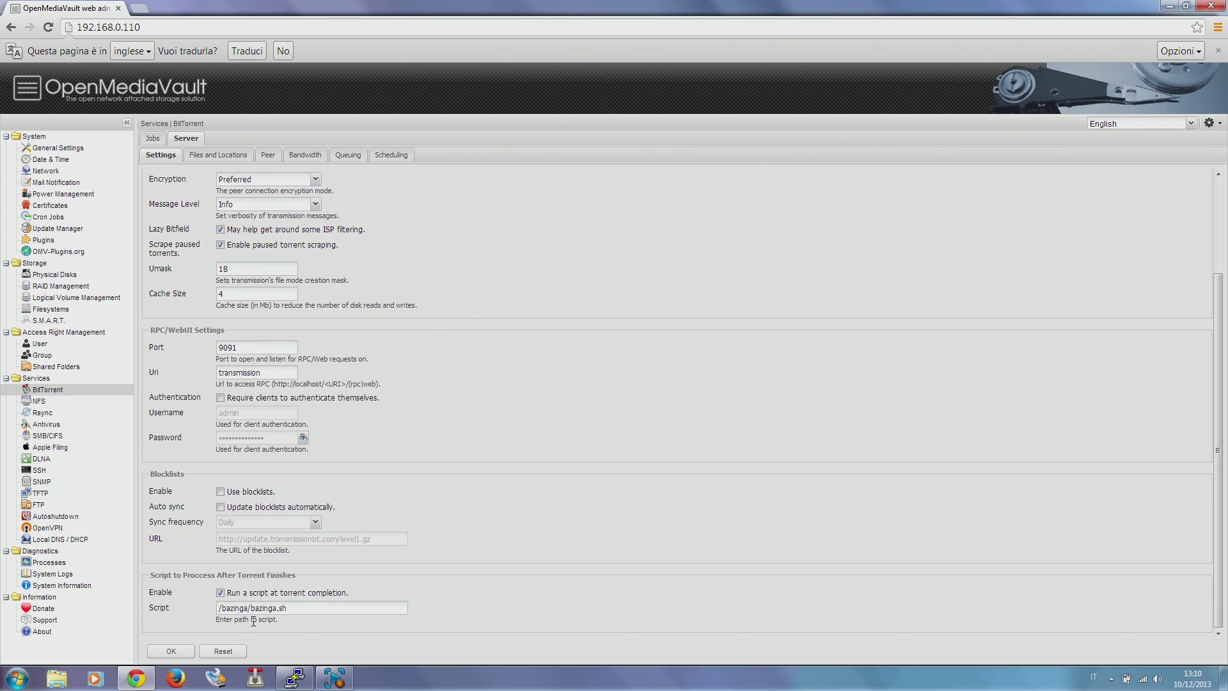
drag(305, 610, 196, 604)
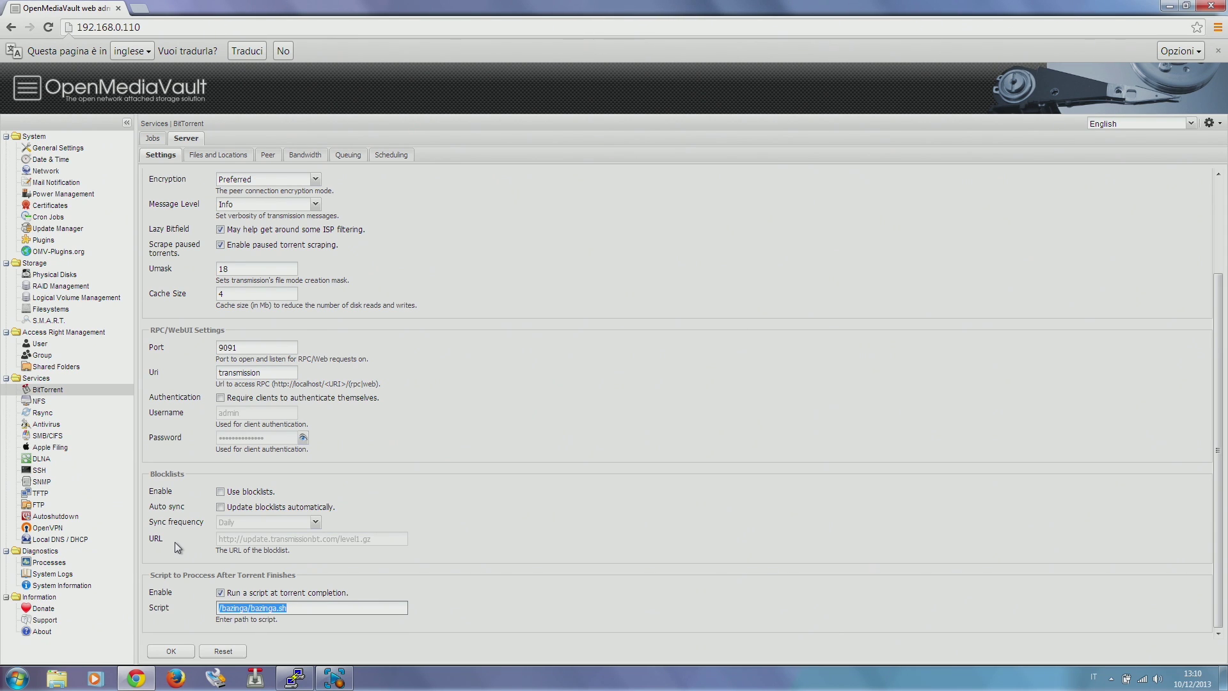
click(170, 650)
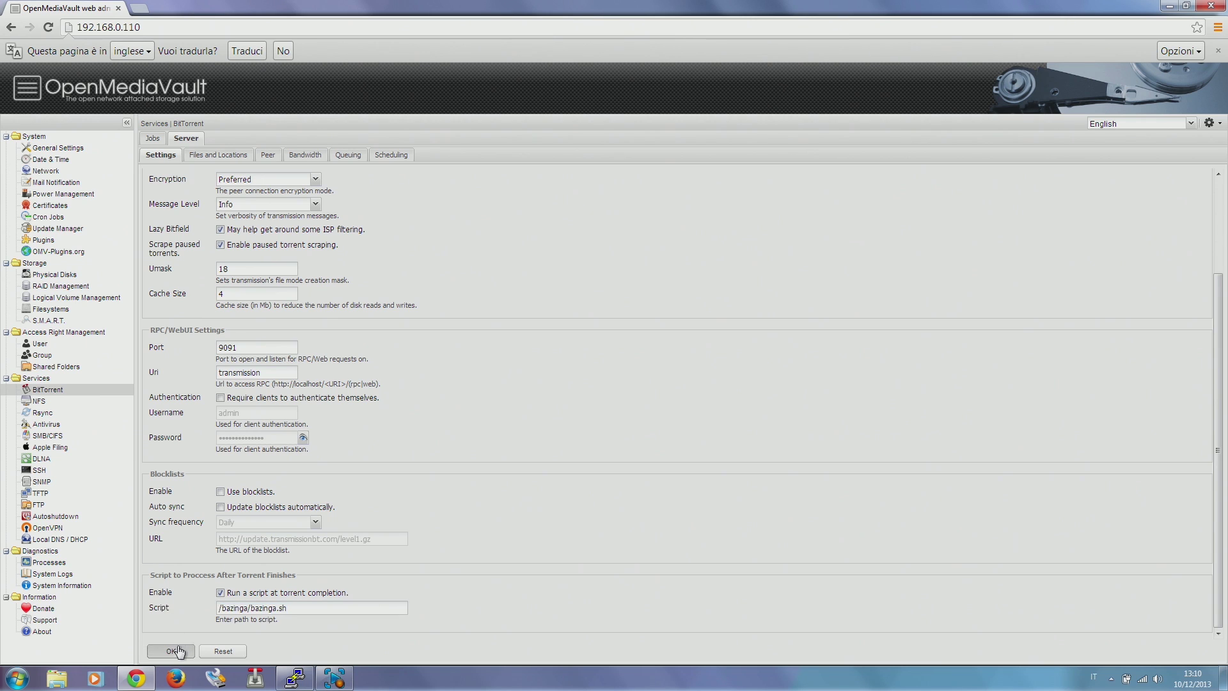